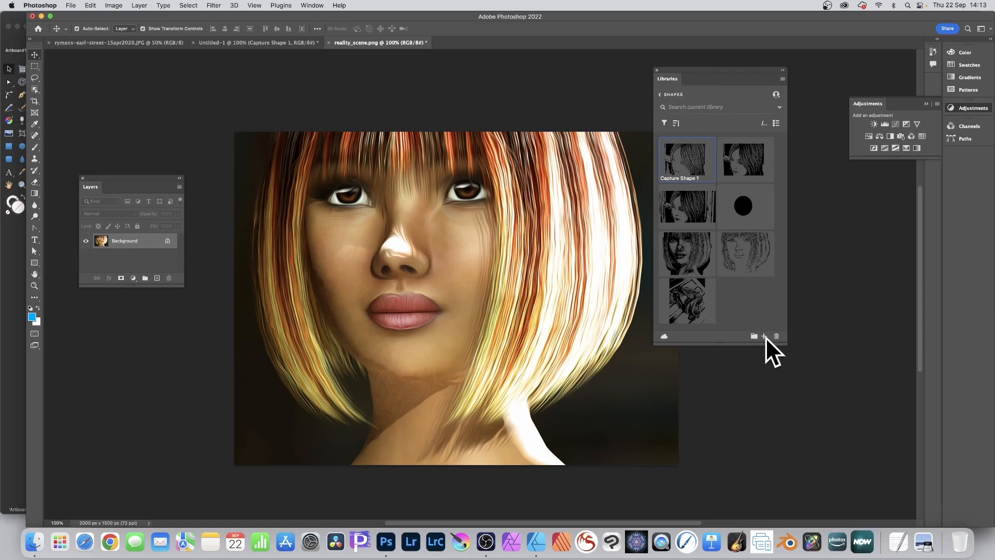
- Open Extract from Image for the portrait from the Libraries and switch the extraction to Shapes
click(765, 337)
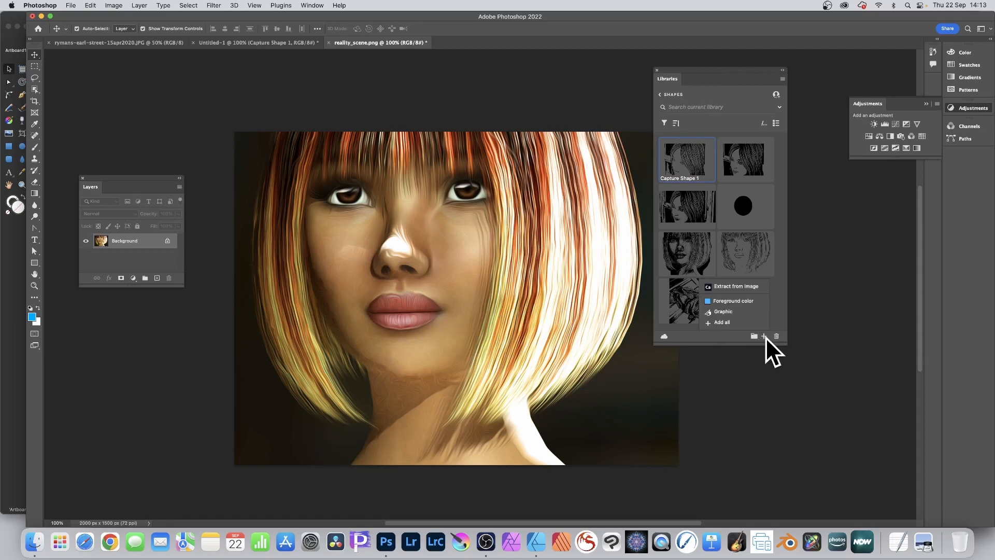
click(756, 287)
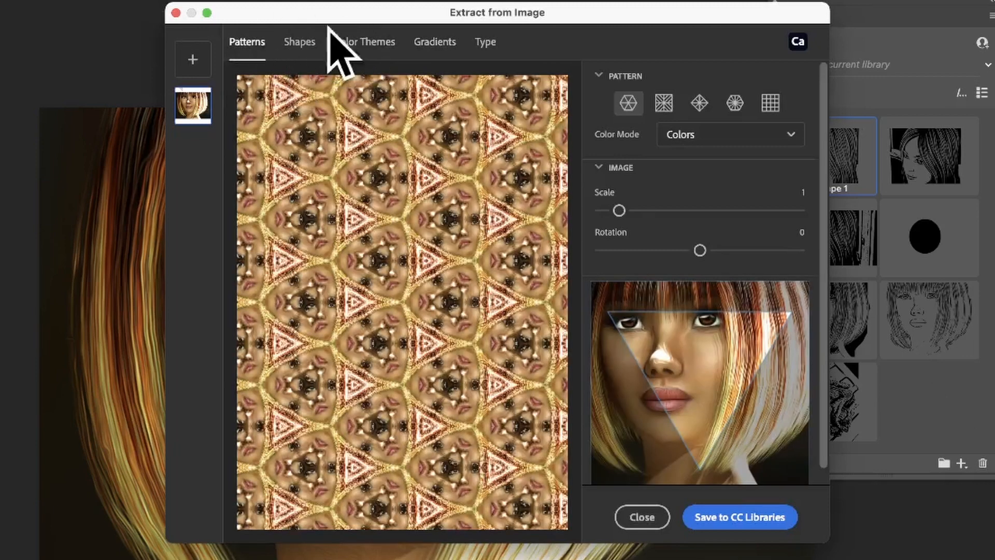
click(303, 44)
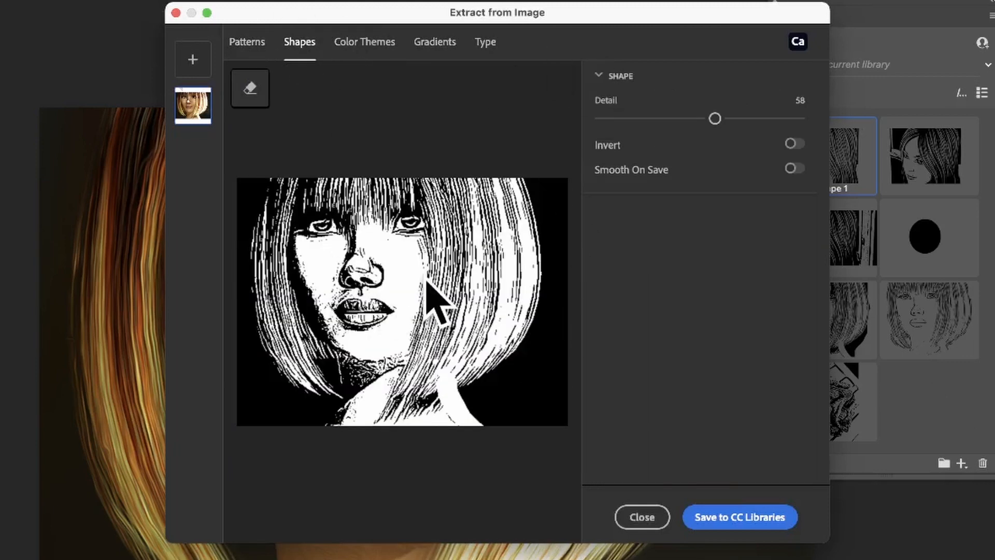
- Preview the inverted shape, turn Invert back off, set Detail to 15 and enable Smooth On Save
click(794, 144)
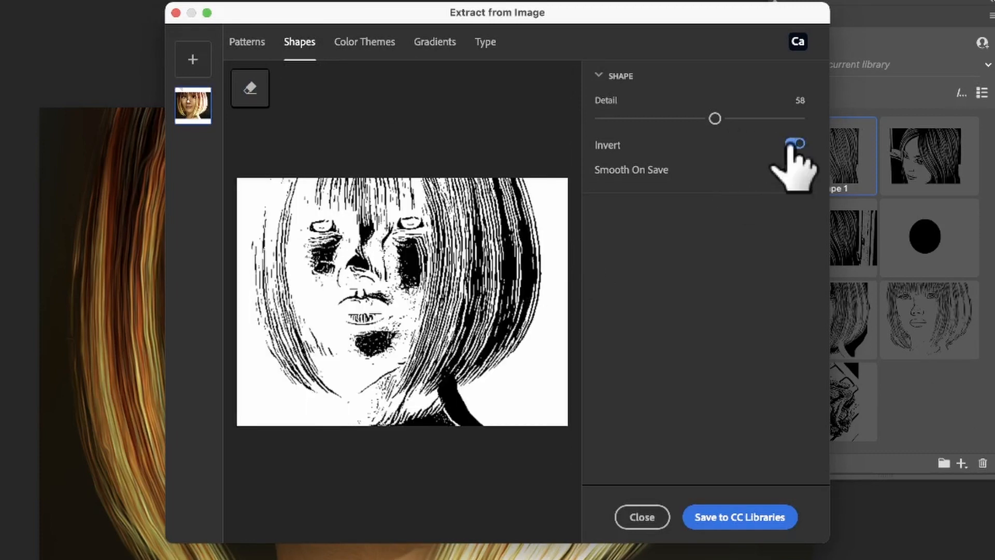
click(792, 144)
drag(715, 118, 621, 118)
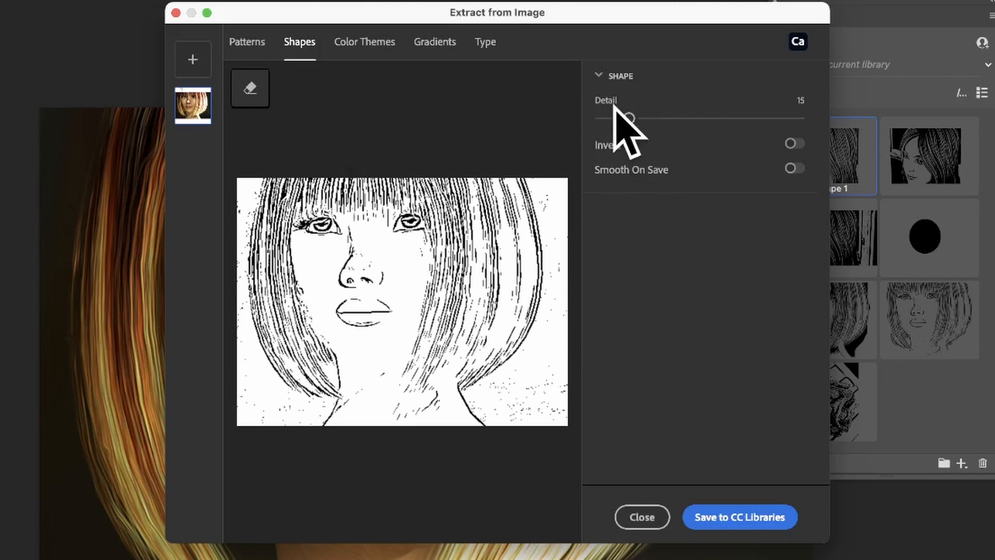
click(798, 169)
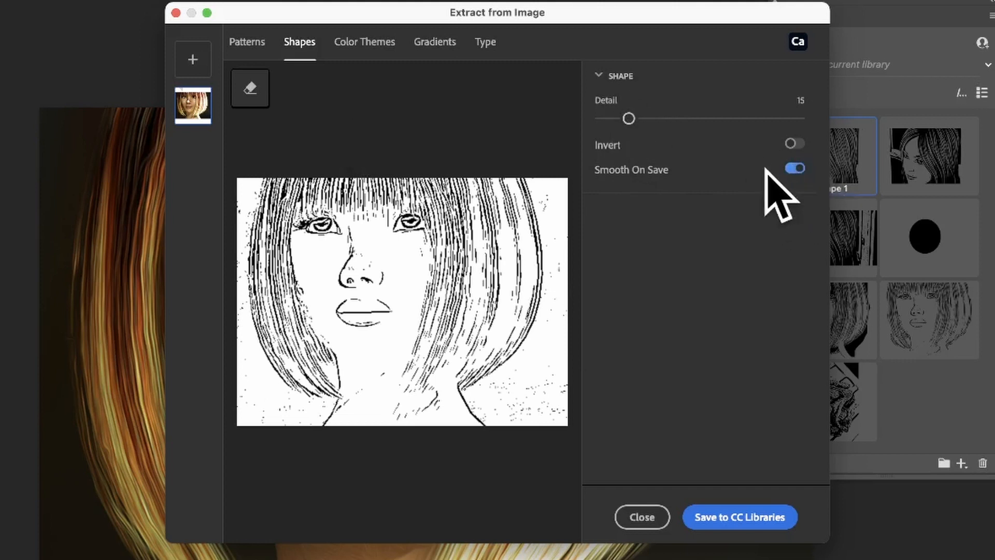
- Erase the stray specks in the lower-right background with a smaller eraser, save the shape to CC Libraries and close the extraction
click(250, 87)
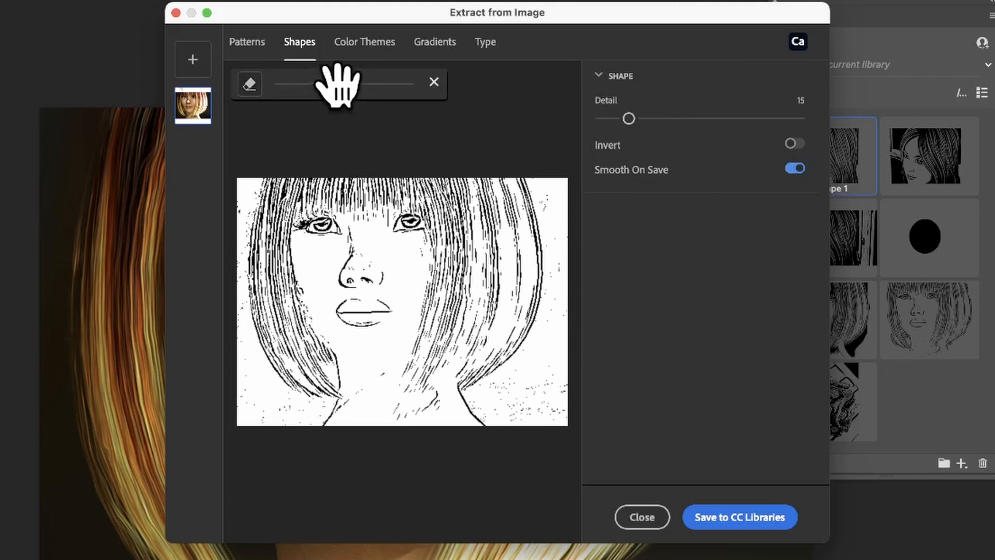
drag(339, 84, 306, 87)
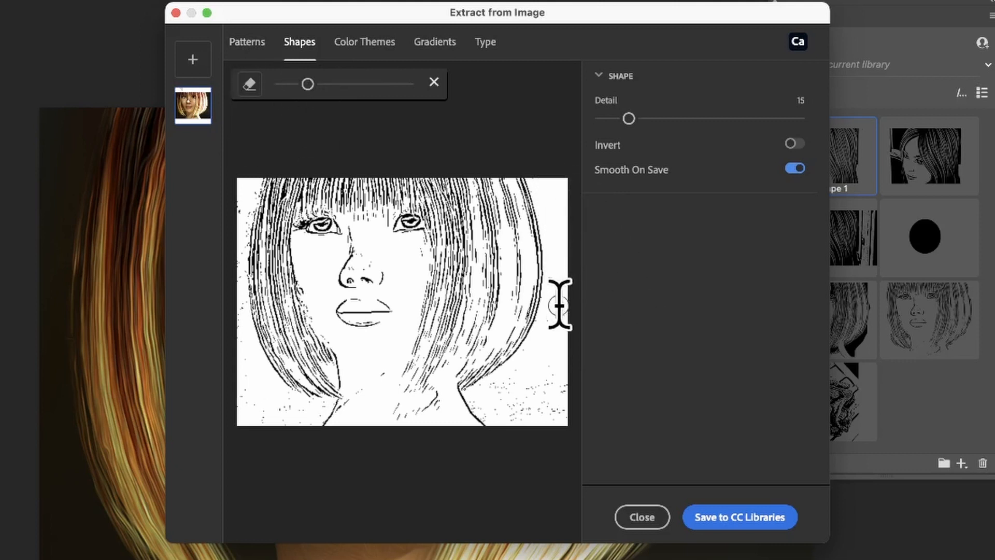
mouse_move(555, 382)
mouse_down()
mouse_move(541, 407)
mouse_move(543, 392)
mouse_move(517, 383)
mouse_move(526, 375)
mouse_move(492, 388)
mouse_move(519, 427)
mouse_up()
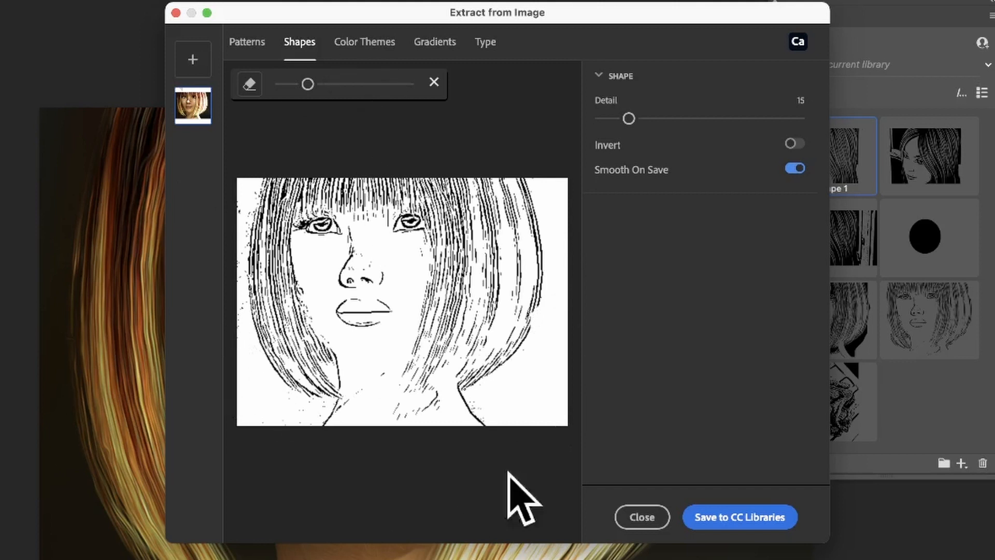
click(752, 518)
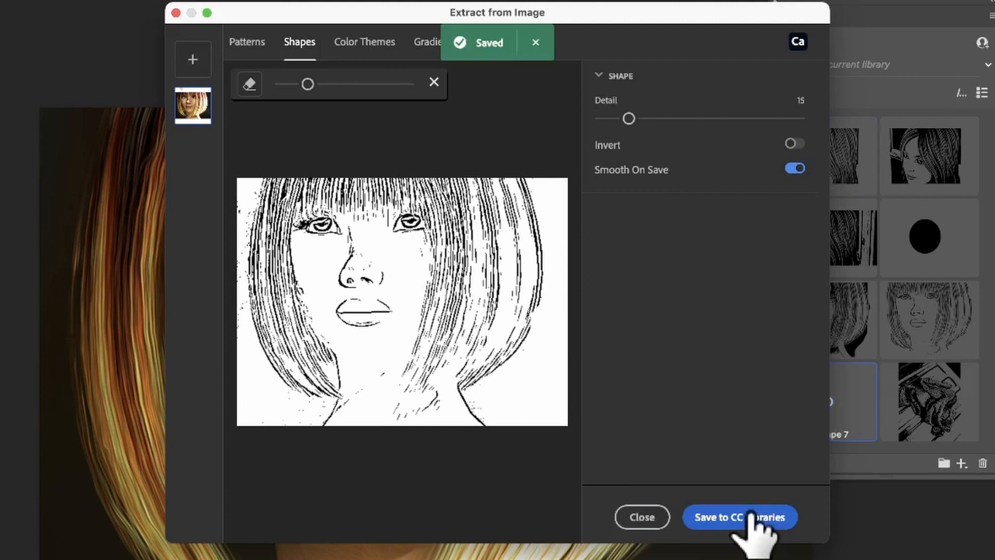
click(642, 516)
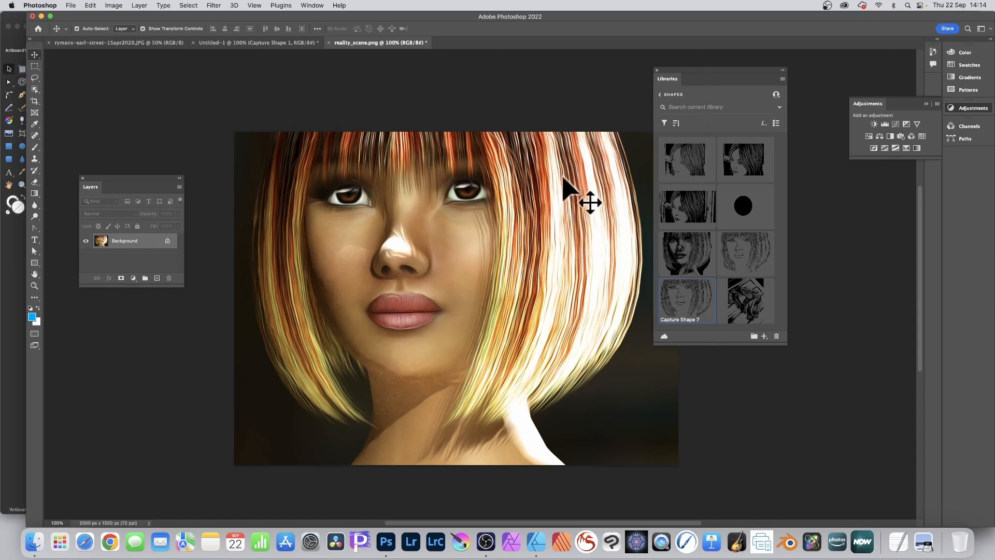
- Create a new blank document with a white background
click(71, 6)
click(78, 17)
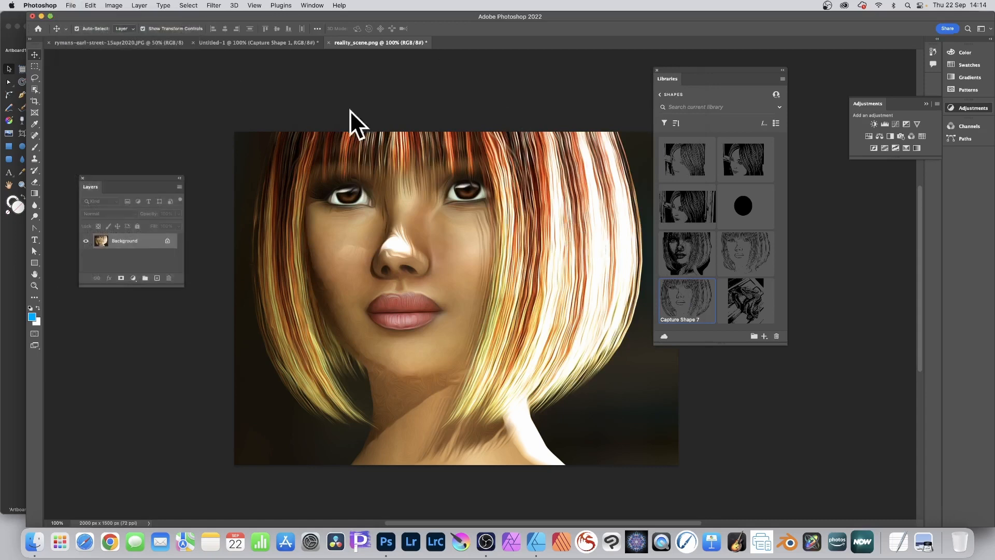
click(712, 403)
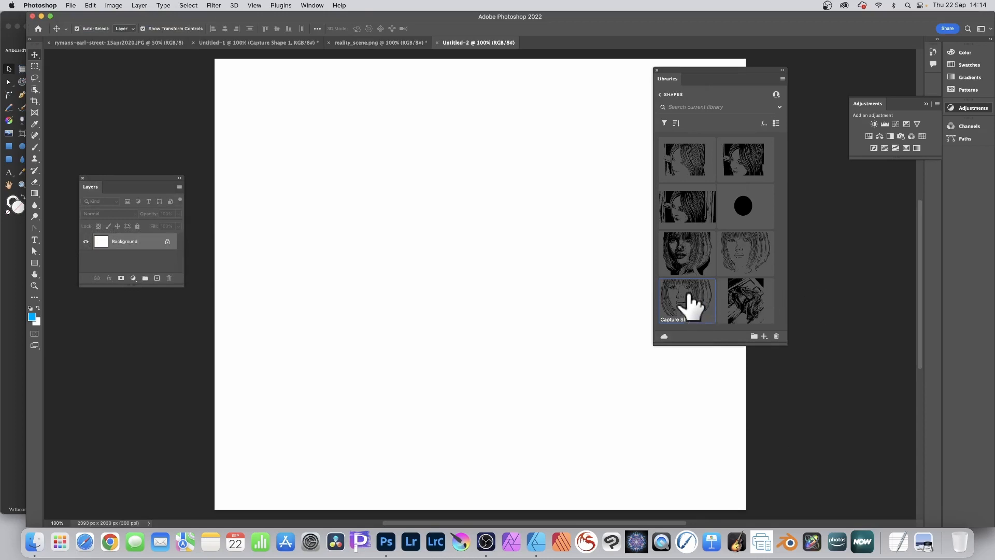
- Try placing Capture Shape 7 from the library on the canvas, enlarge it past the canvas edge, and delete its layer
drag(699, 295, 388, 217)
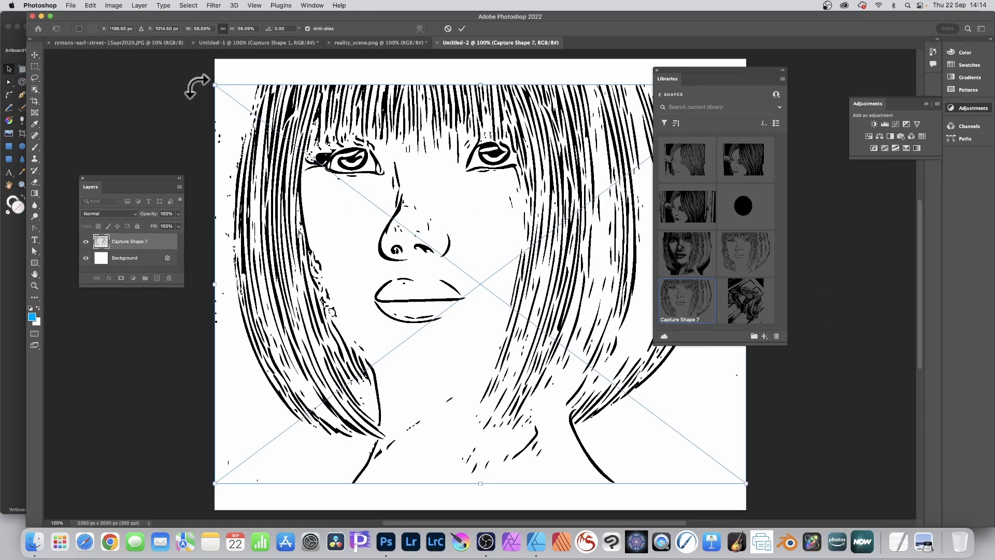
drag(214, 85, 151, 51)
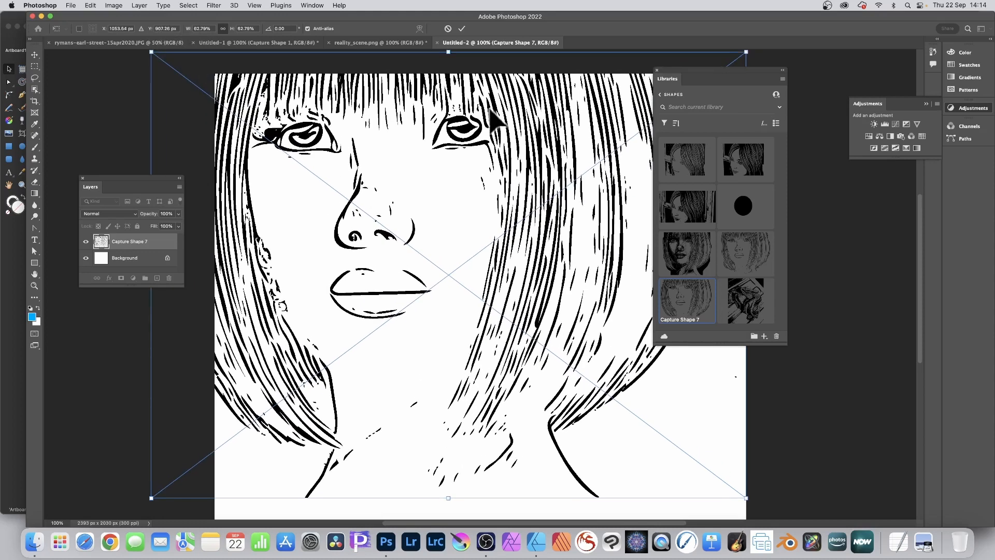
click(461, 28)
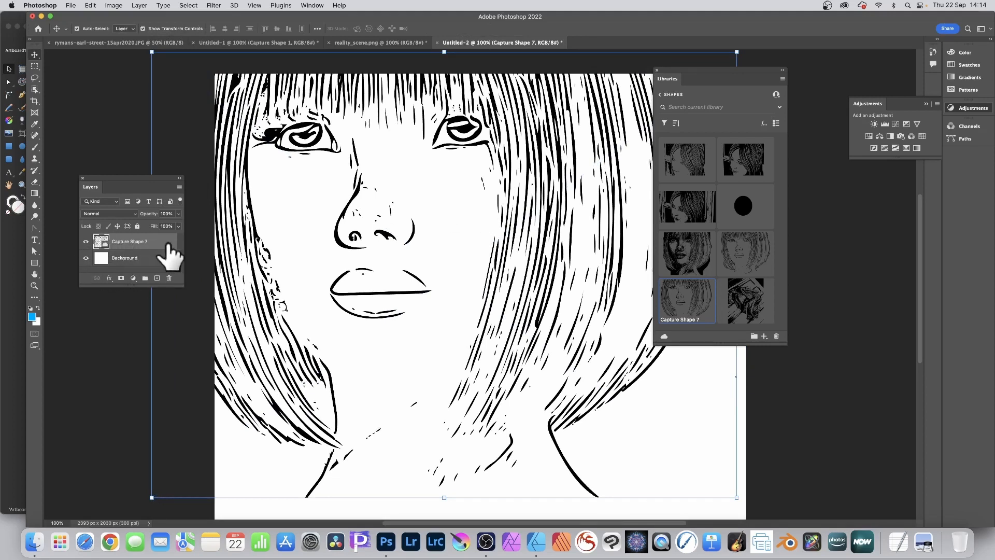
key(Delete)
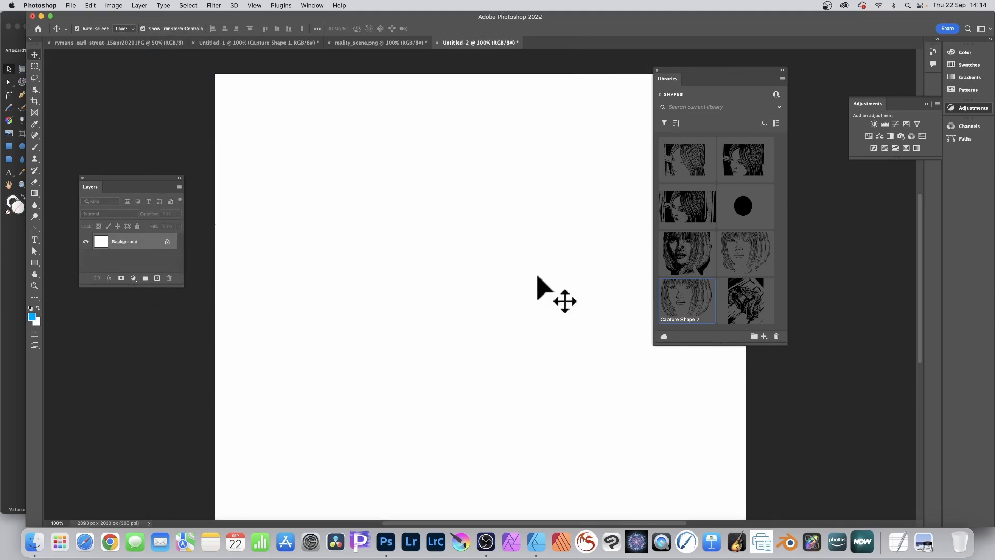
- Place Capture Shape 7 in the document with Place layers and open the layer's contents in Affinity Publisher
right_click(688, 285)
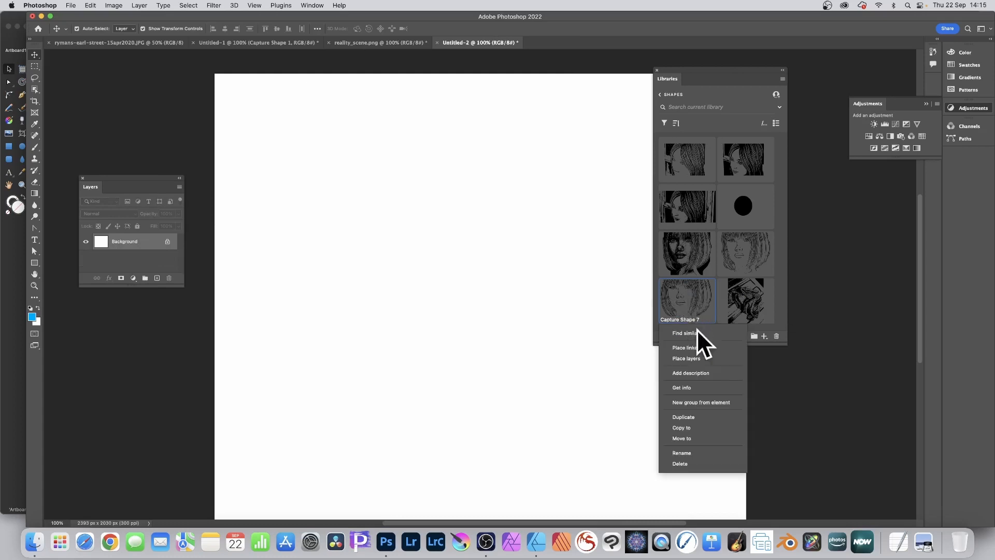
click(683, 359)
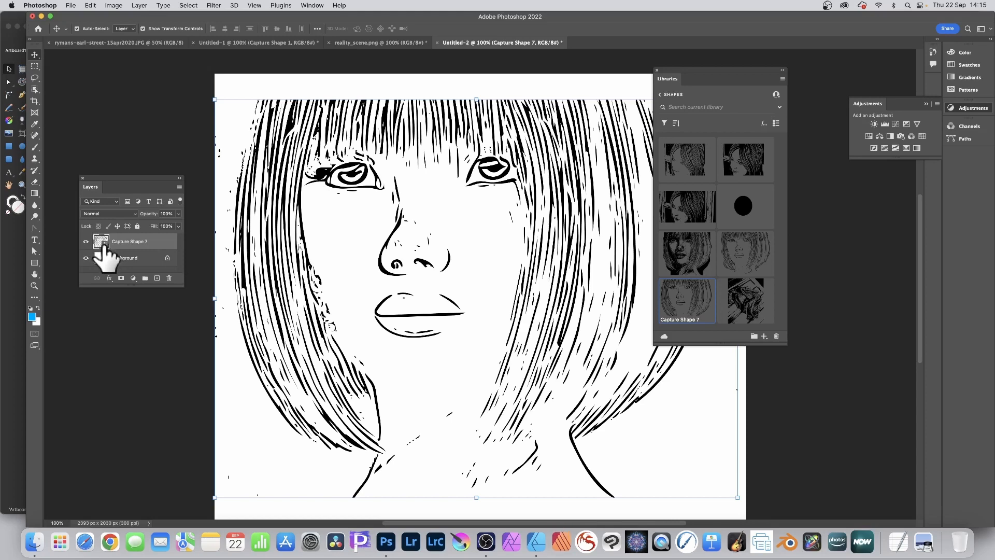
key(Tab)
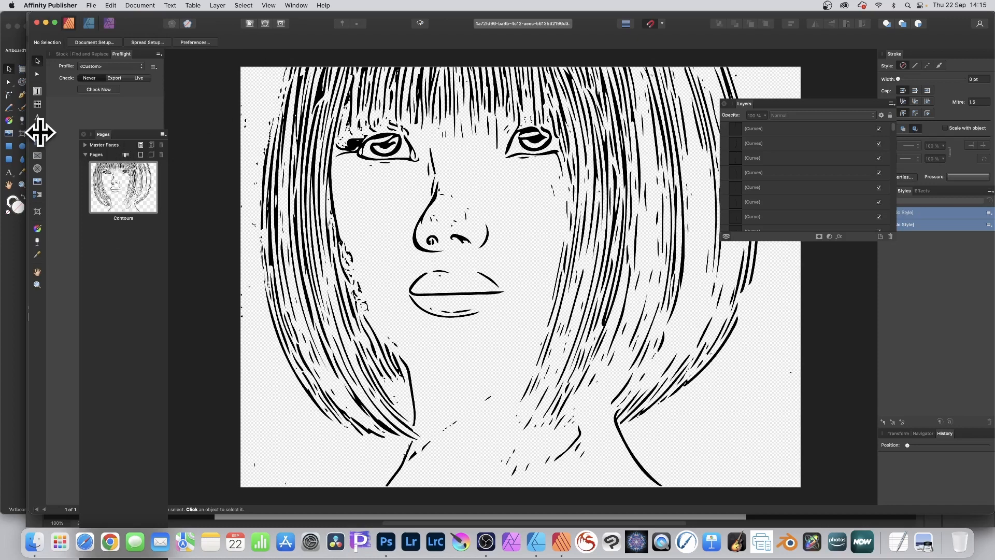
- Select the curves across the face and hair with the Node tool and slightly move a node in the hair beside the eye
click(37, 75)
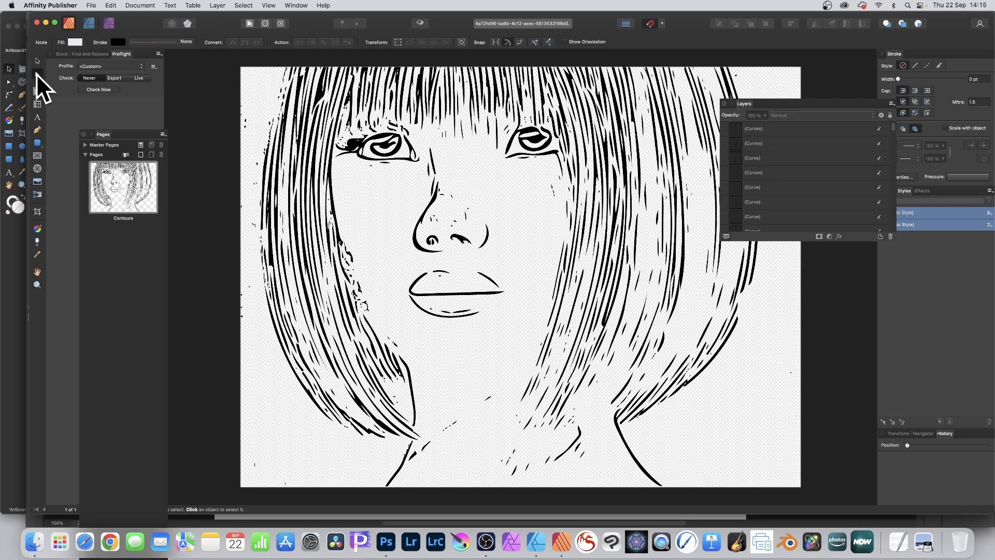
drag(251, 84, 674, 459)
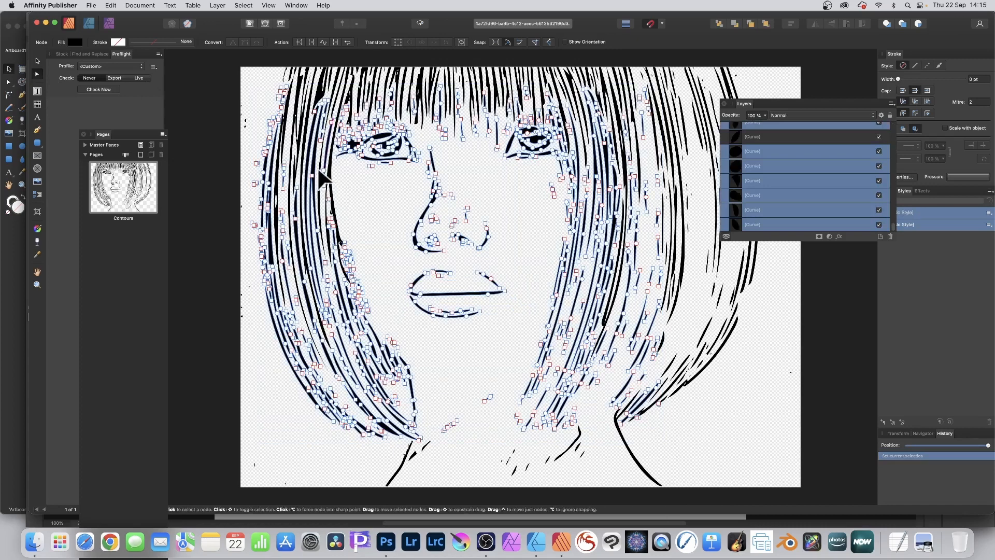
click(320, 171)
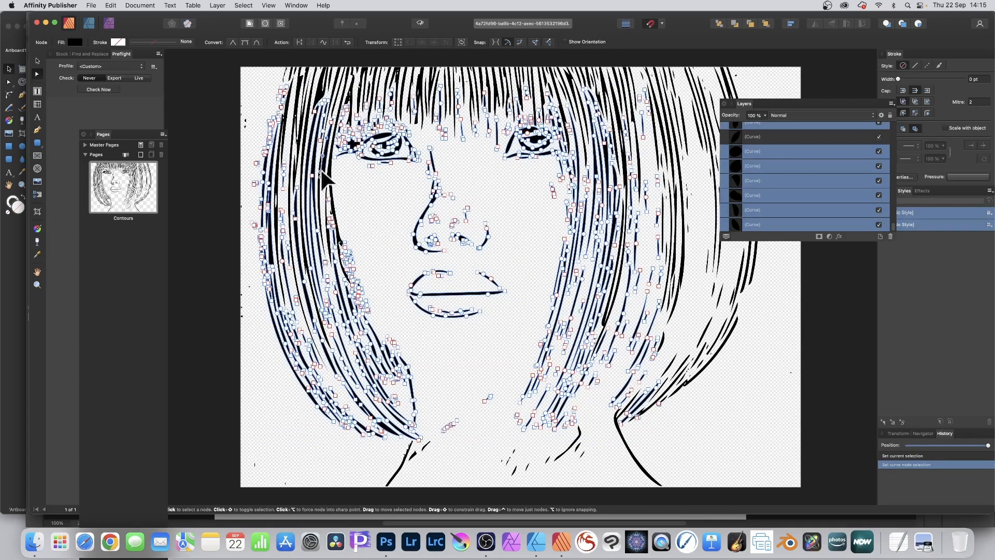
drag(321, 171, 323, 174)
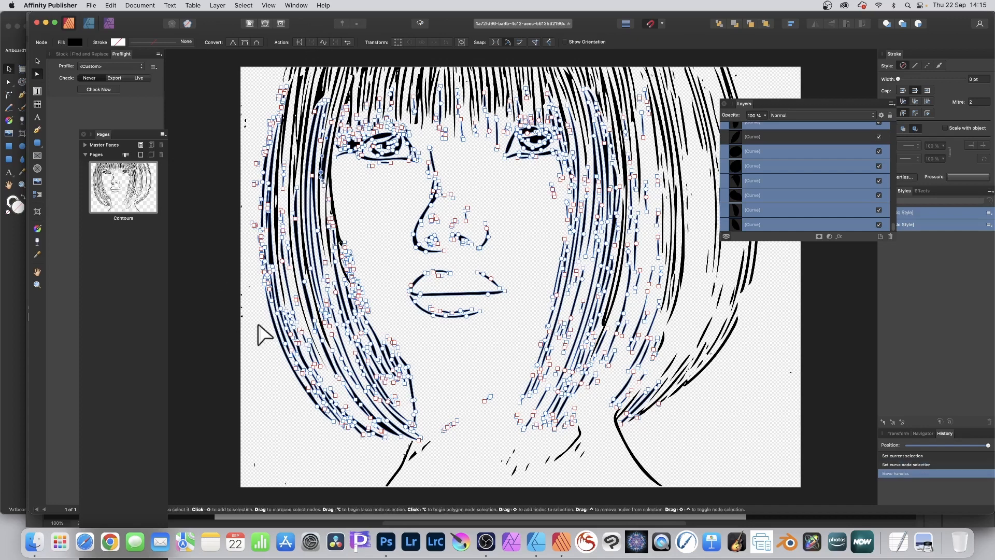
- Check the SVG export options for the vector drawing and leave without exporting
click(91, 5)
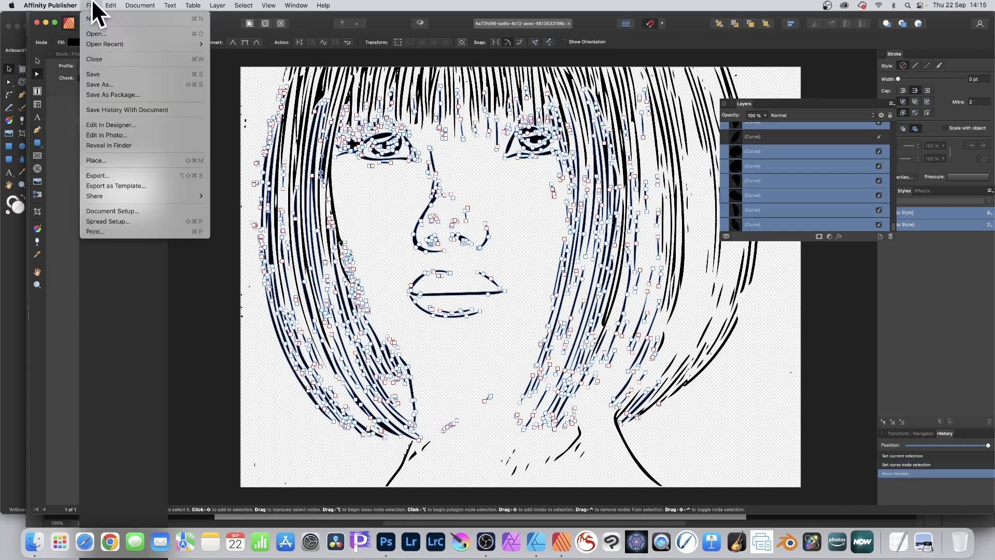
click(98, 175)
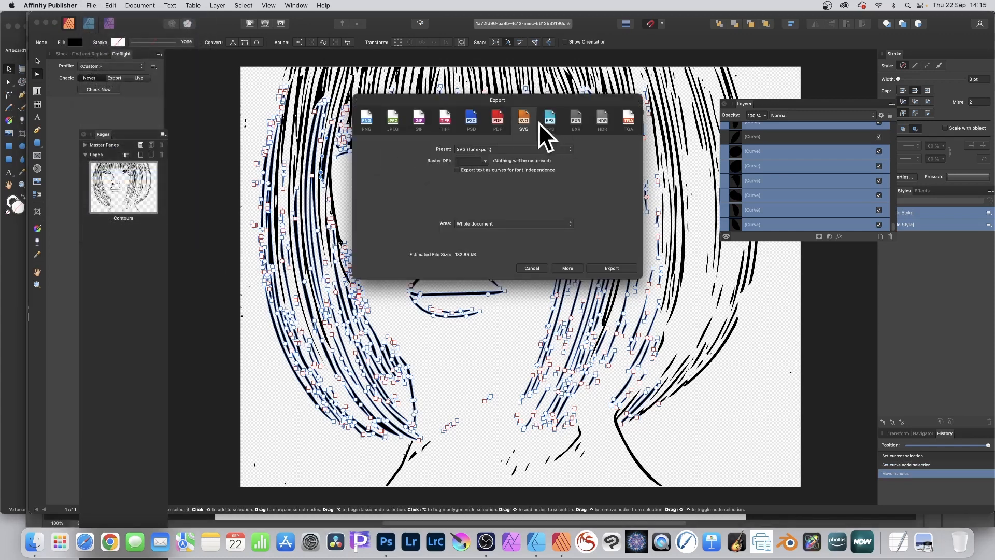
click(537, 269)
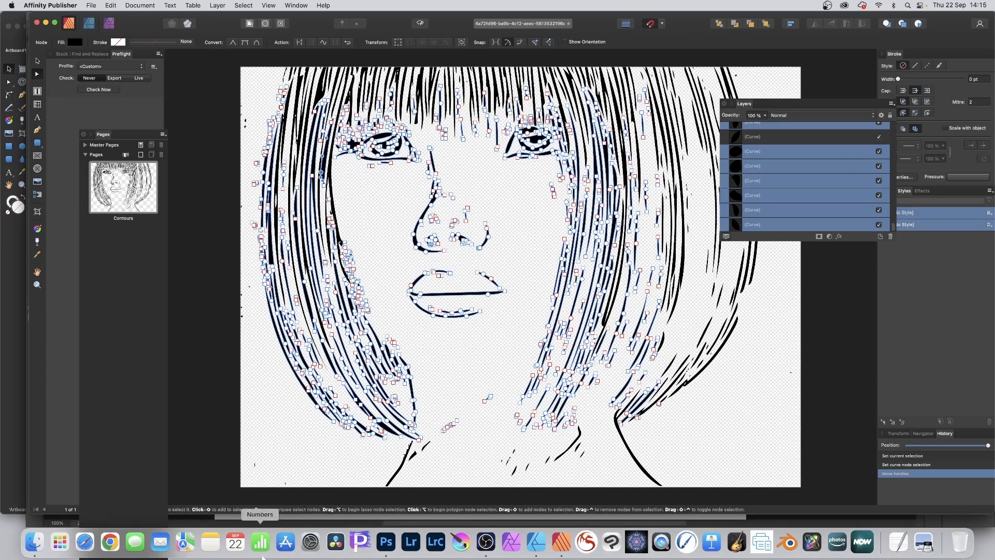
- Switch back to Photoshop, enlarge the Capture Shape 7 layer to 69.22%, and reposition it so the face fills the canvas
click(386, 542)
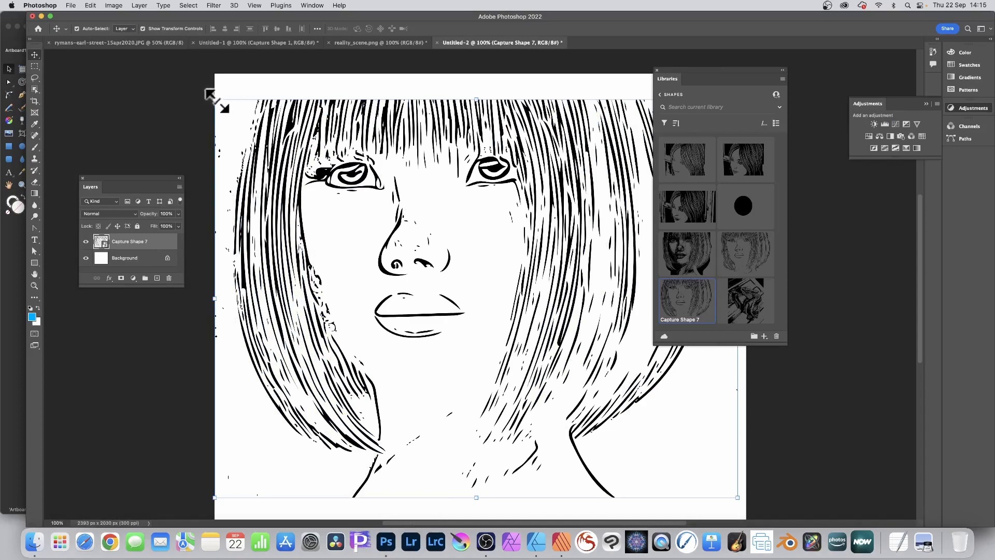
mouse_move(215, 99)
mouse_down()
mouse_move(111, 22)
mouse_move(91, 73)
mouse_up()
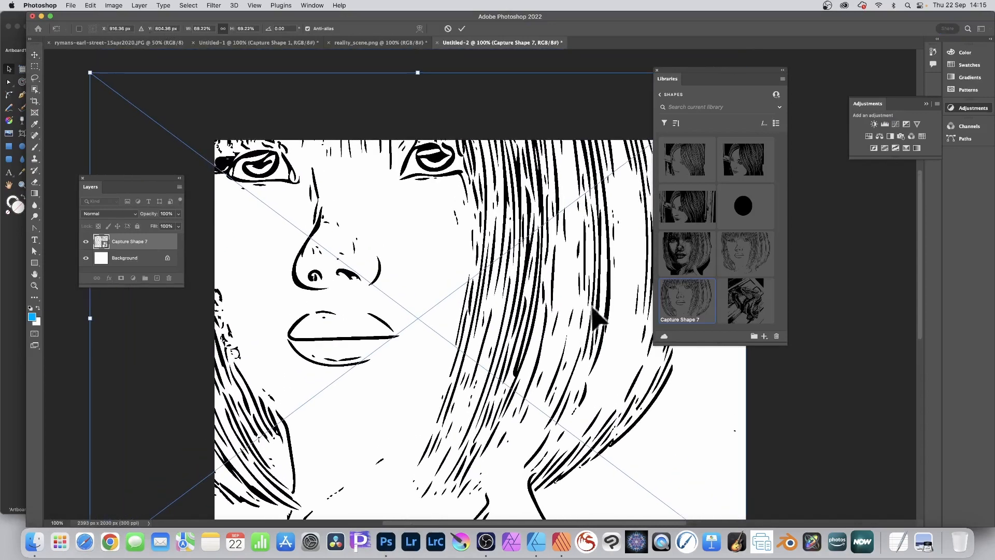
drag(554, 305, 607, 337)
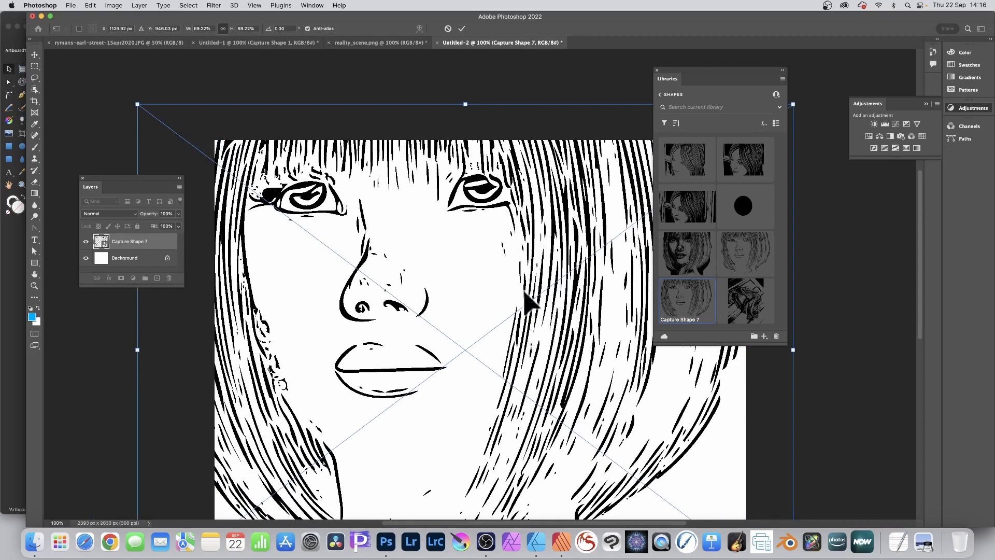
key(Return)
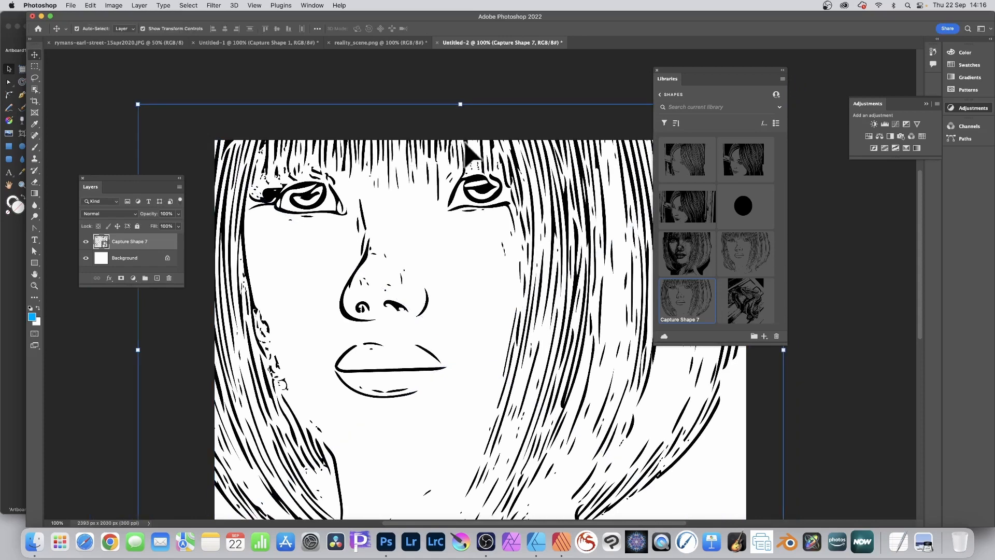
click(91, 5)
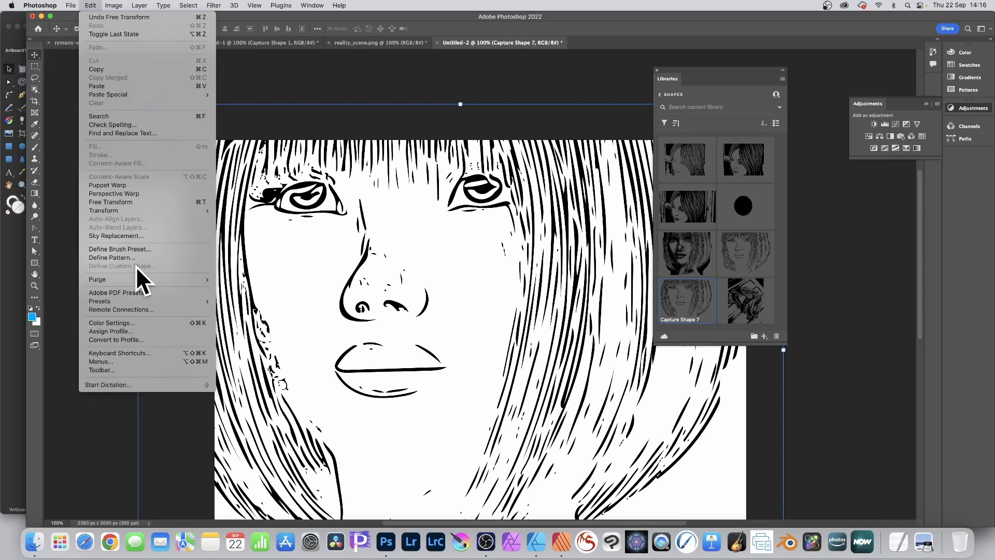
click(512, 79)
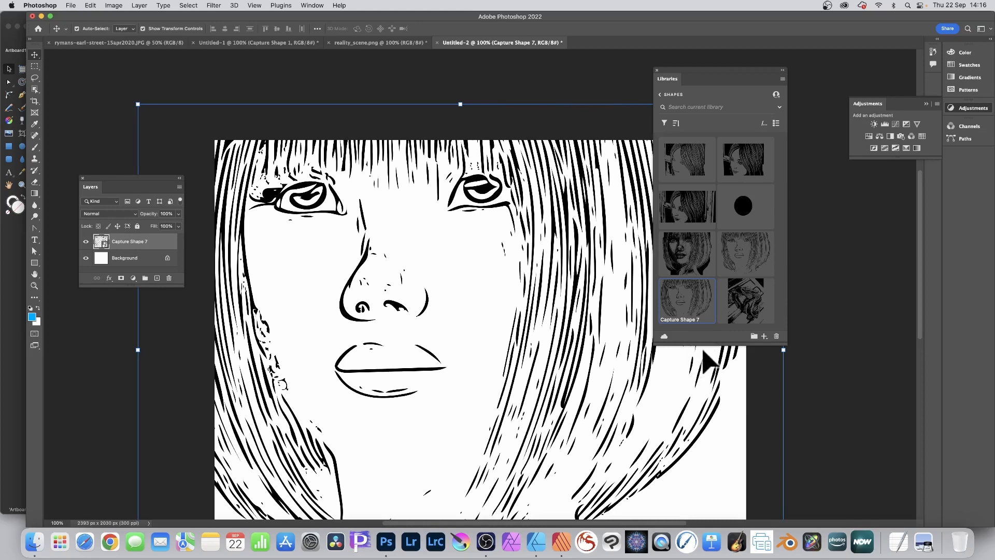
- Add a Drop Shadow effect to the Capture Shape 7 layer, repositioning the shadow to an angle of about 131° and a distance of about 24 px
click(111, 280)
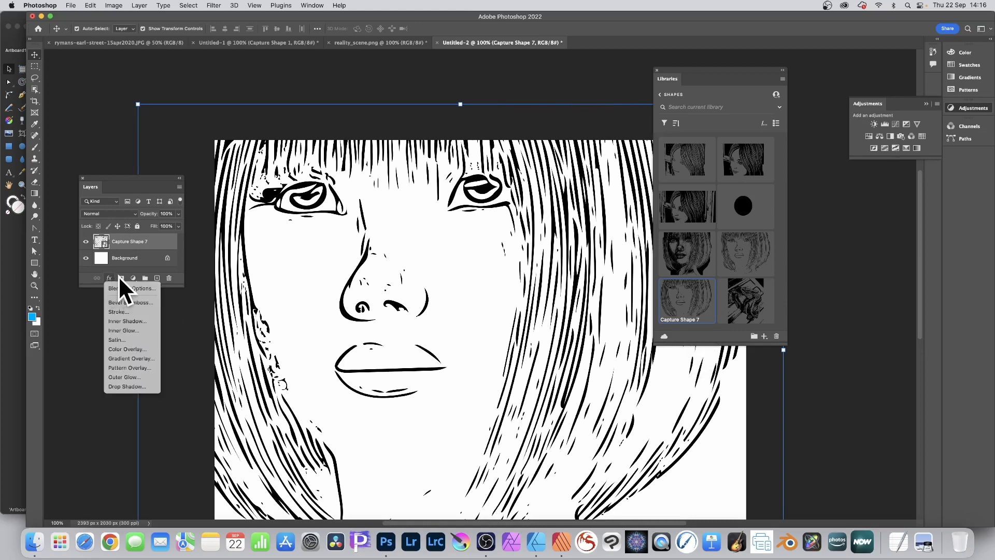
click(141, 386)
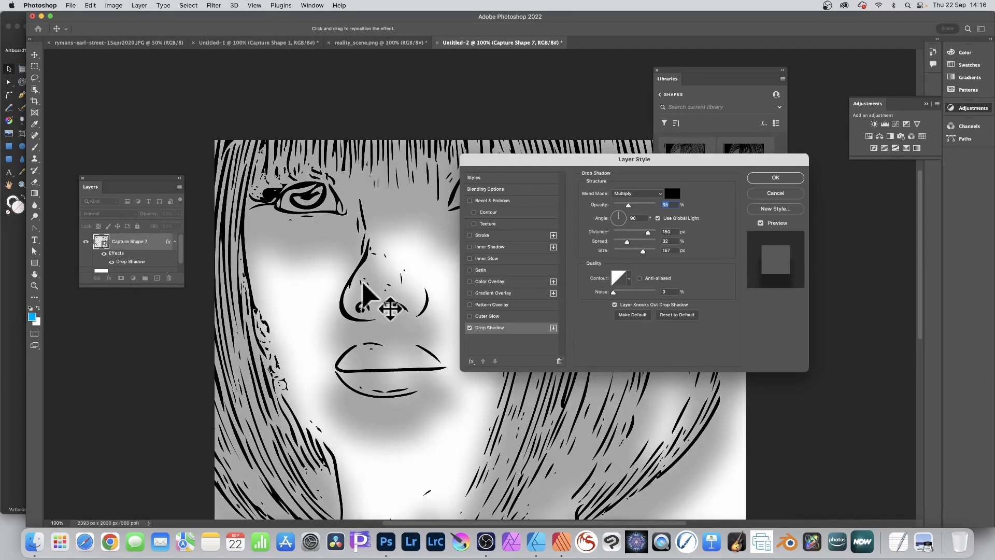
drag(322, 256, 336, 209)
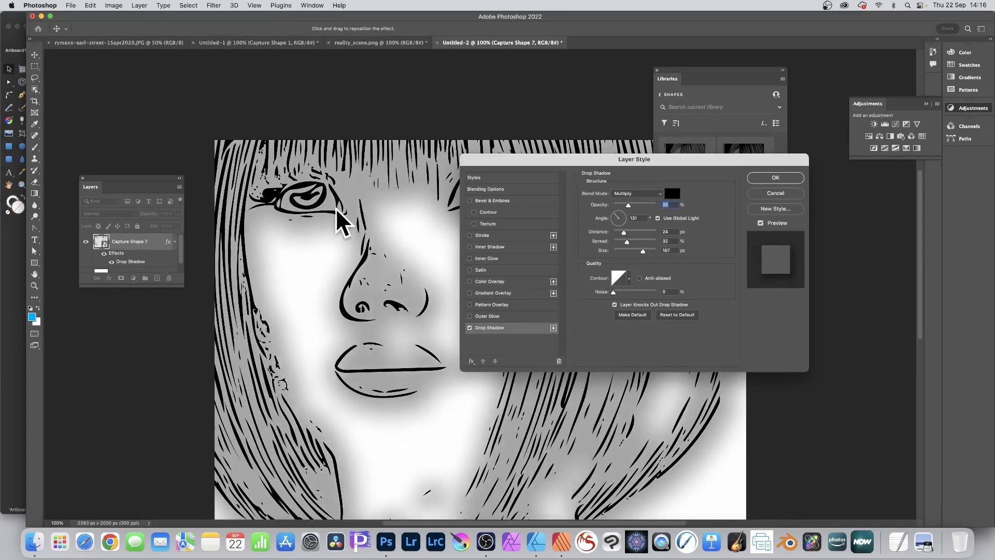
click(777, 176)
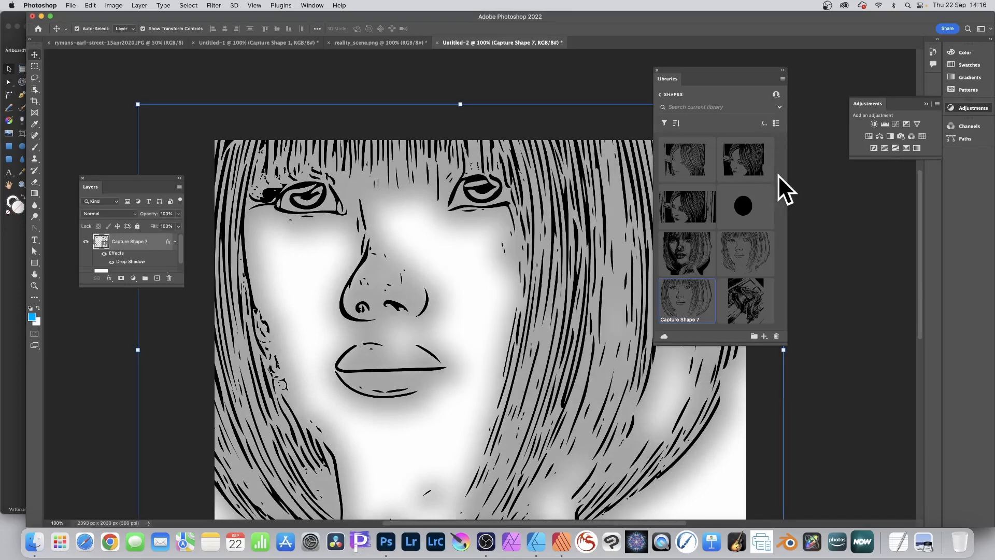
- Flatten the image into a single Background layer and bring up the Stylize filters for it
click(138, 5)
click(148, 352)
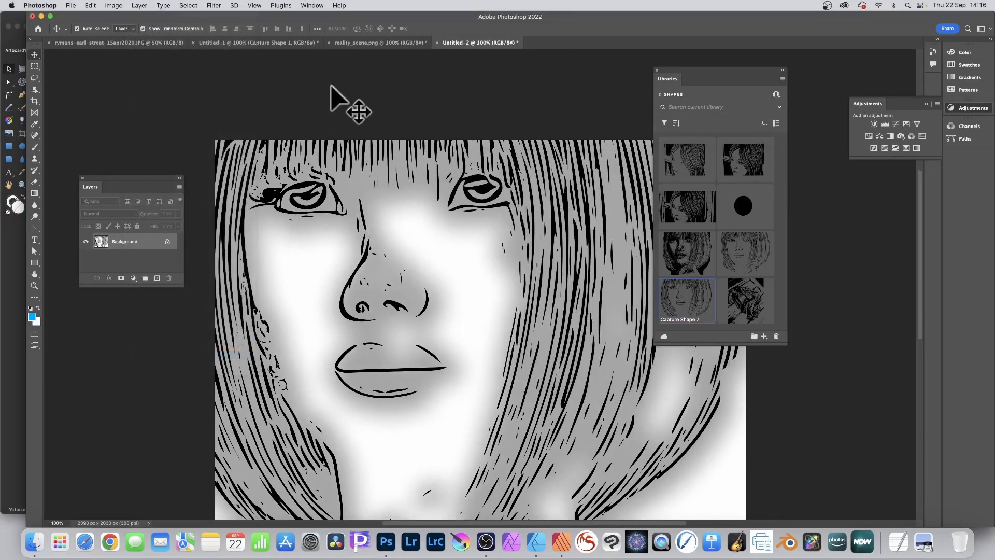
click(214, 5)
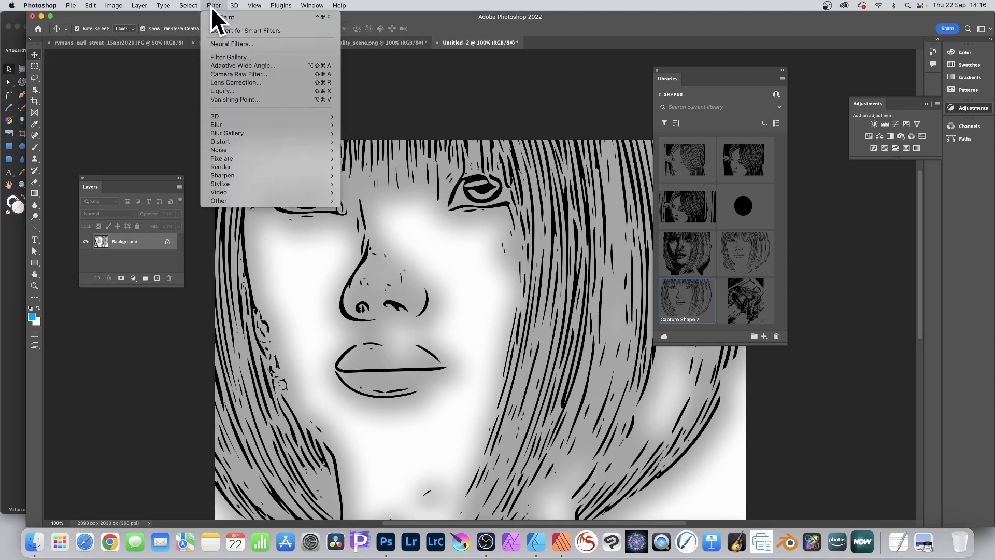
mouse_move(250, 125)
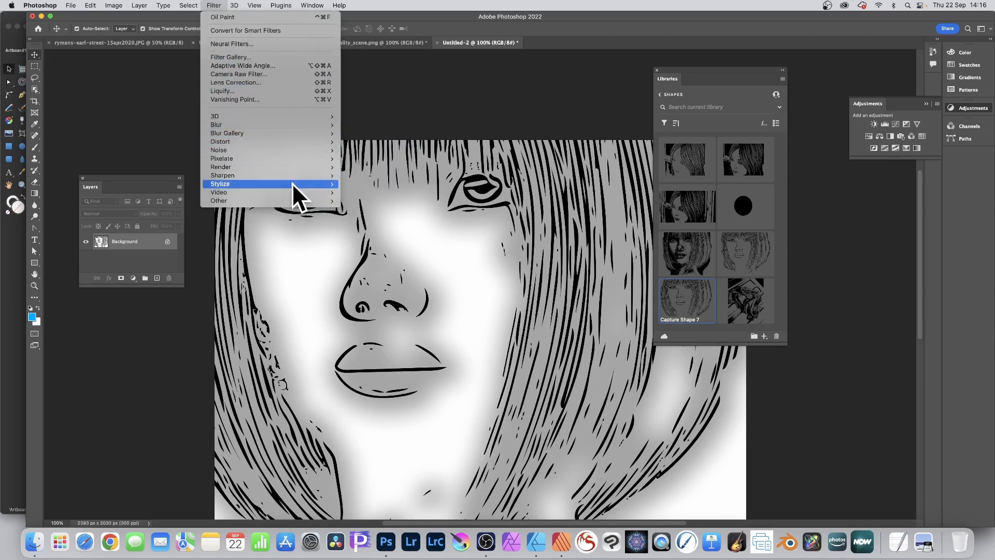
mouse_move(288, 174)
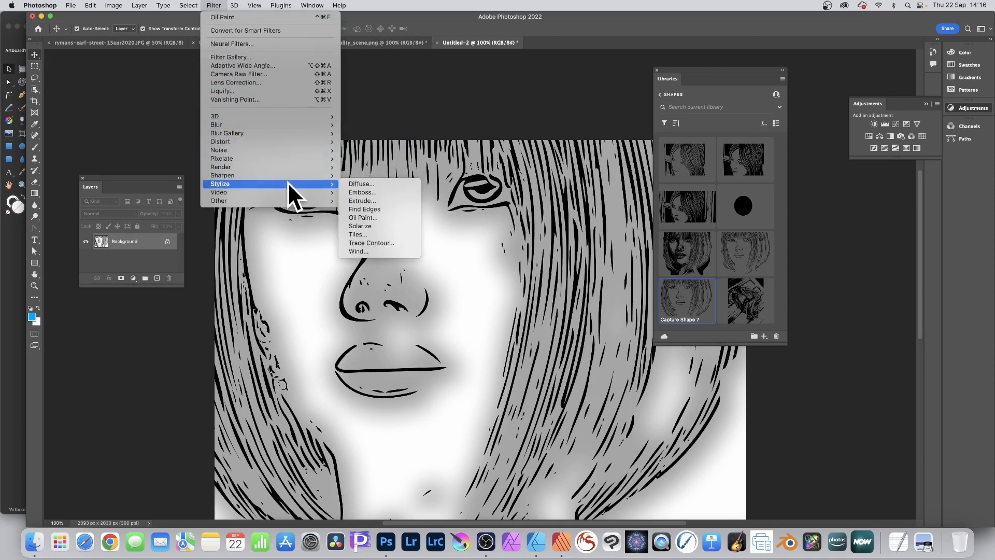